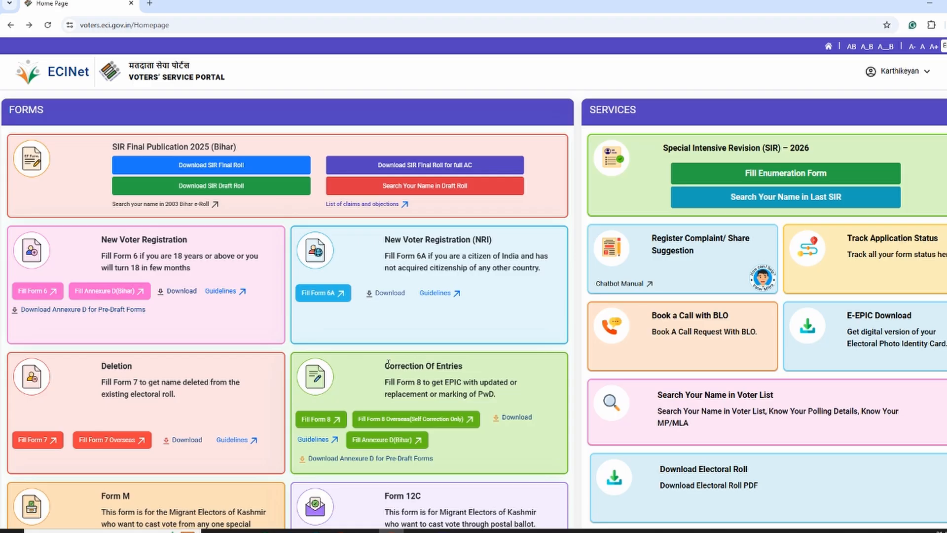
Step: Open Form 8 for correcting entries in the electoral roll
drag(385, 366, 463, 368)
click(474, 369)
click(321, 420)
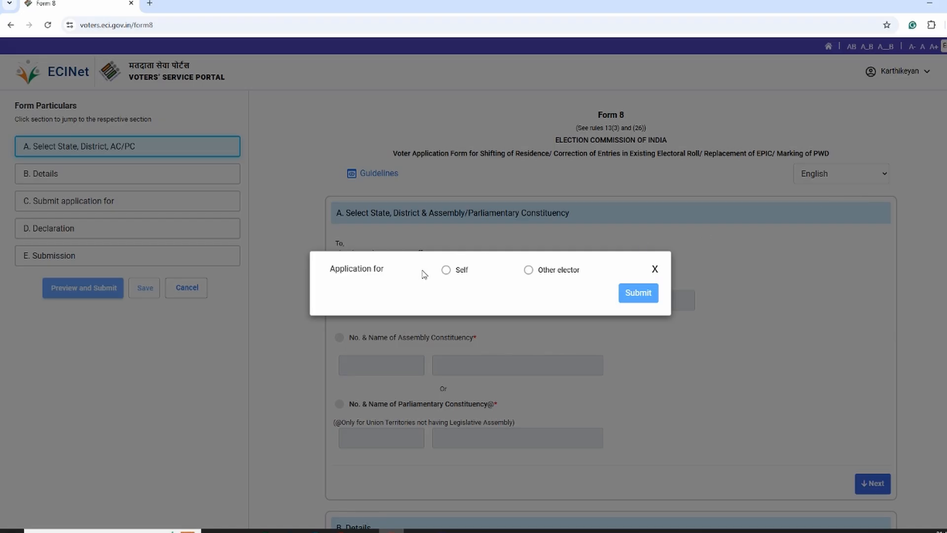
Step: Set the application for Other elector, submit the elector's EPIC number and confirm the matching record
click(528, 269)
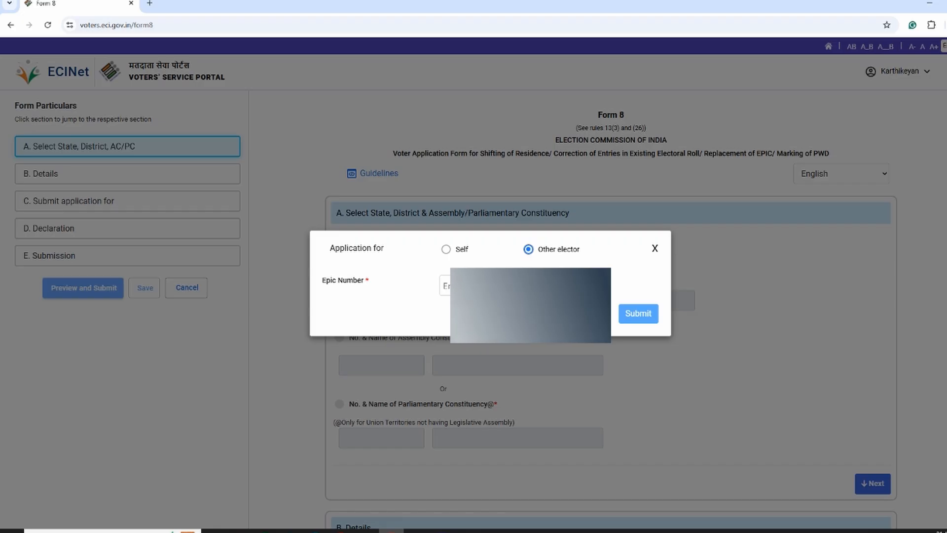
click(445, 286)
text(RT)
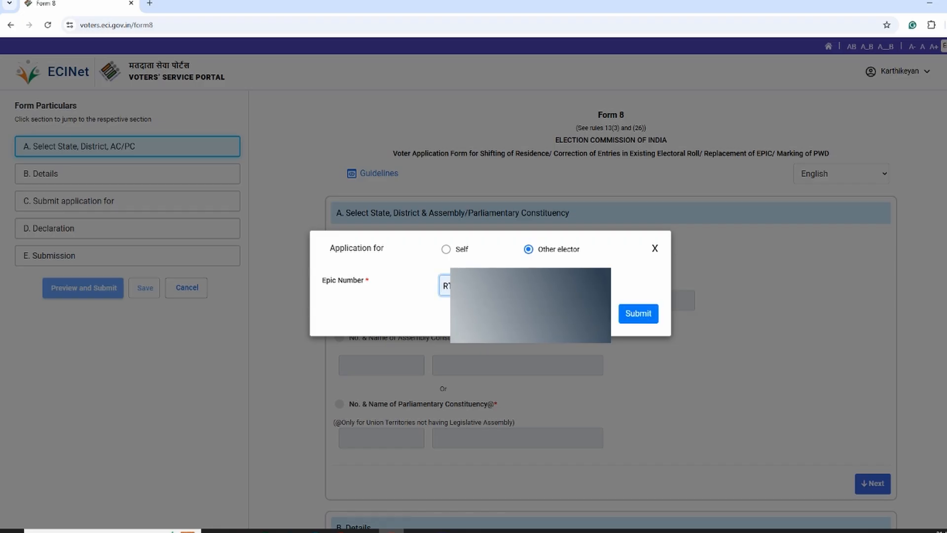
click(638, 314)
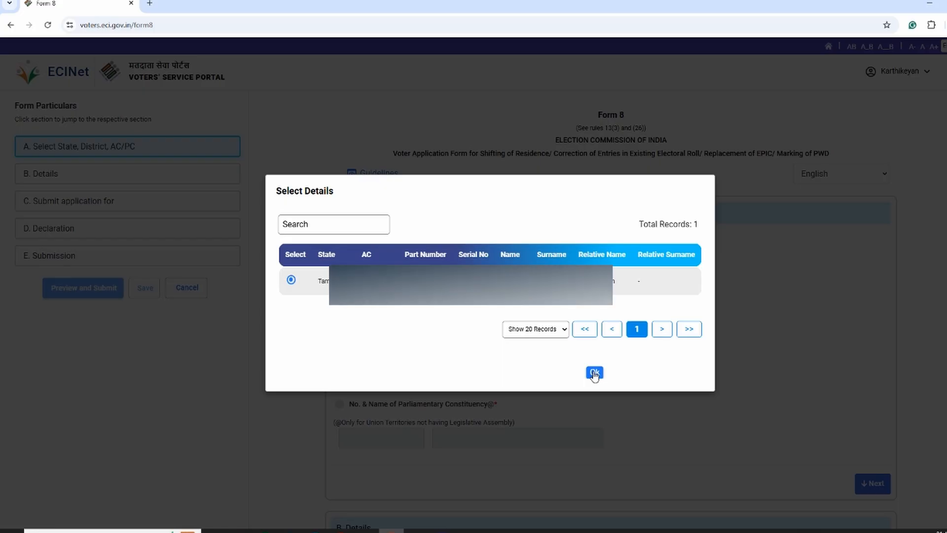
click(594, 374)
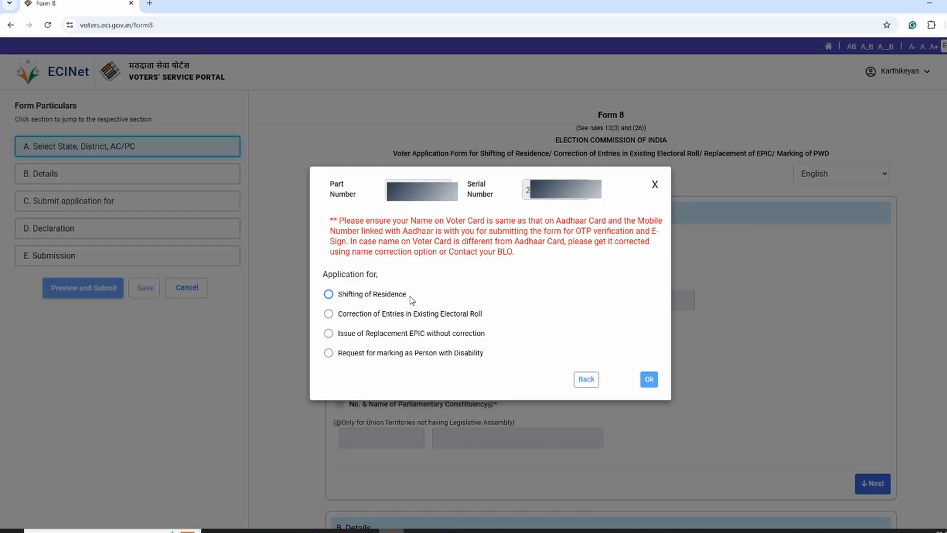
Step: Choose Correction of Entries in Existing Electoral Roll as the application type and advance past section A to the applicant details
drag(409, 297, 327, 294)
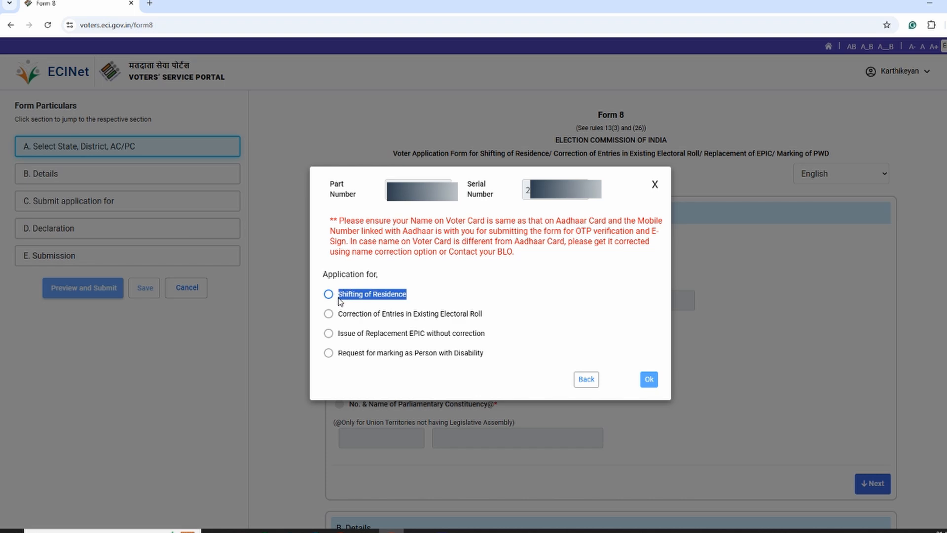
click(351, 314)
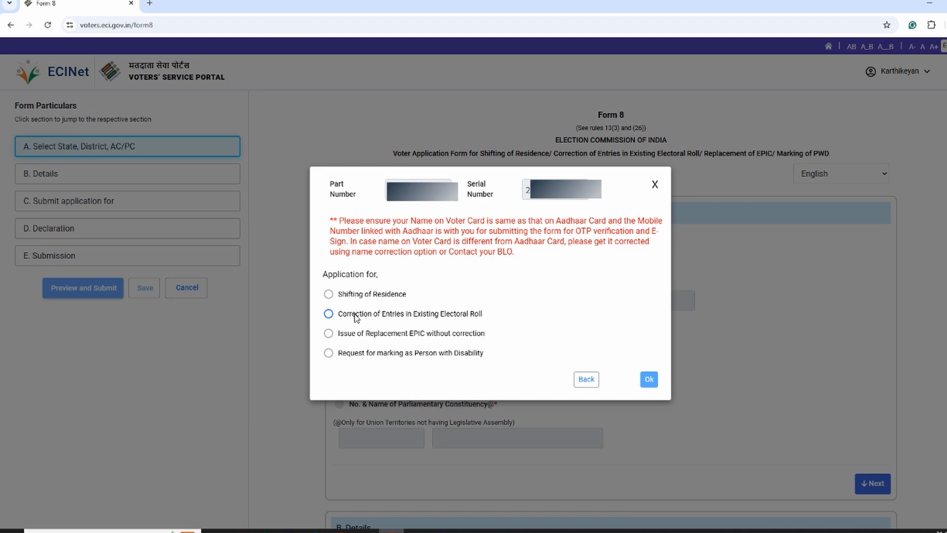
click(329, 314)
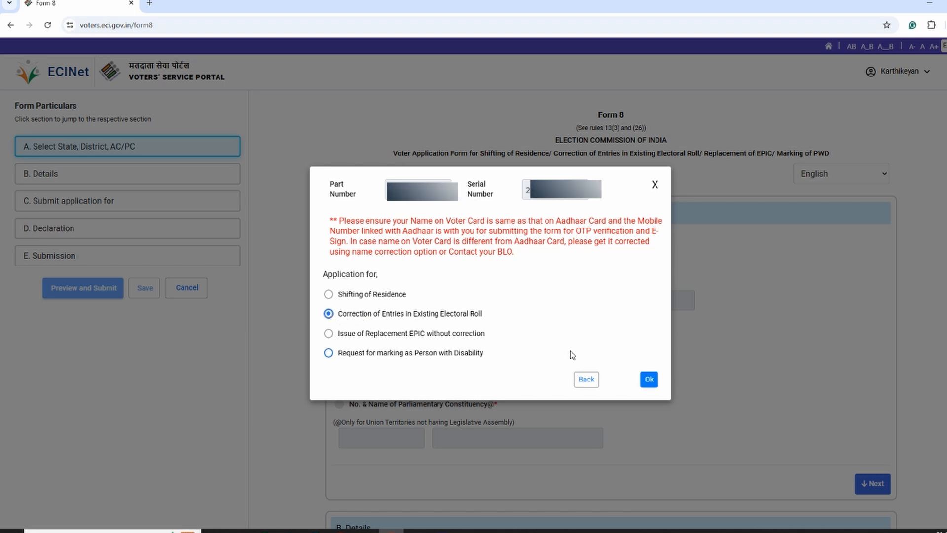
click(648, 380)
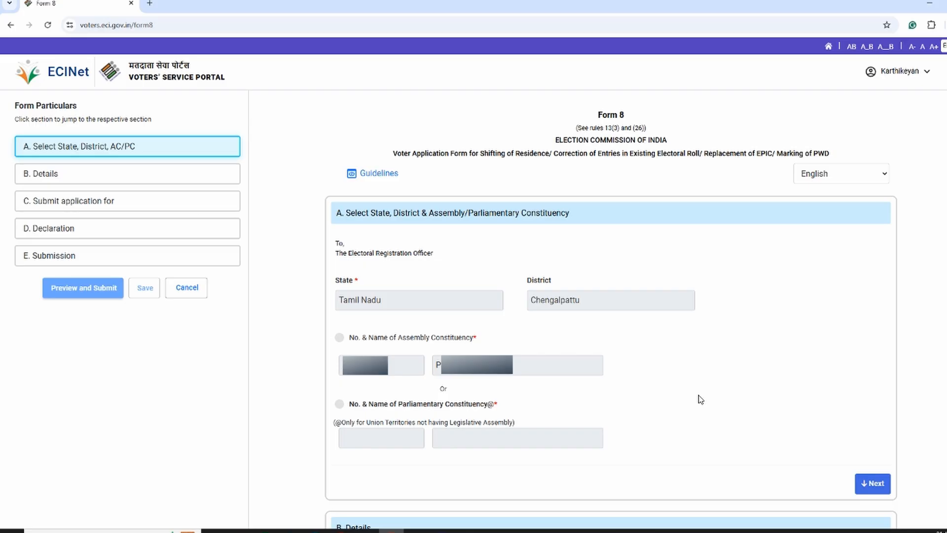
click(869, 492)
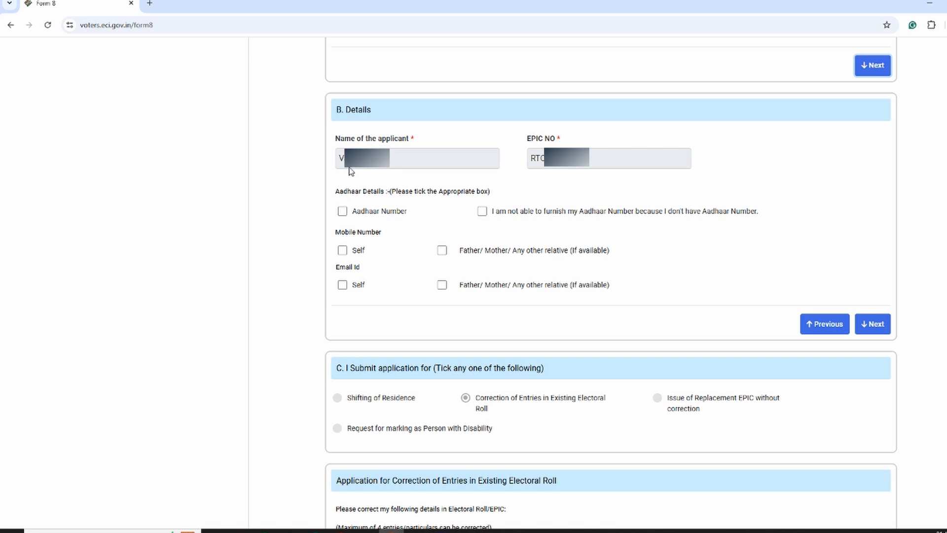
Step: Tick Aadhaar Number in the Aadhaar details of section B and dismiss the password suggestion, leaving the number field blank
click(342, 212)
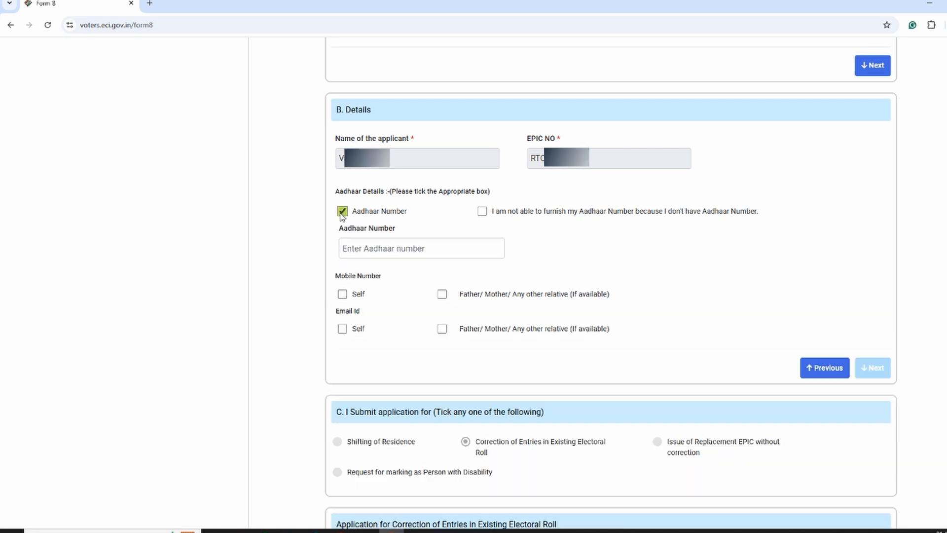
click(431, 252)
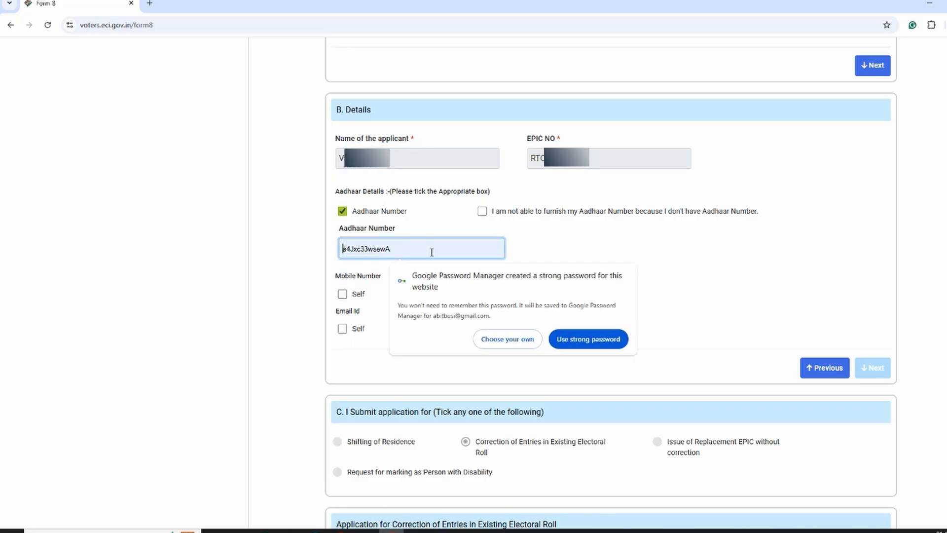
click(554, 241)
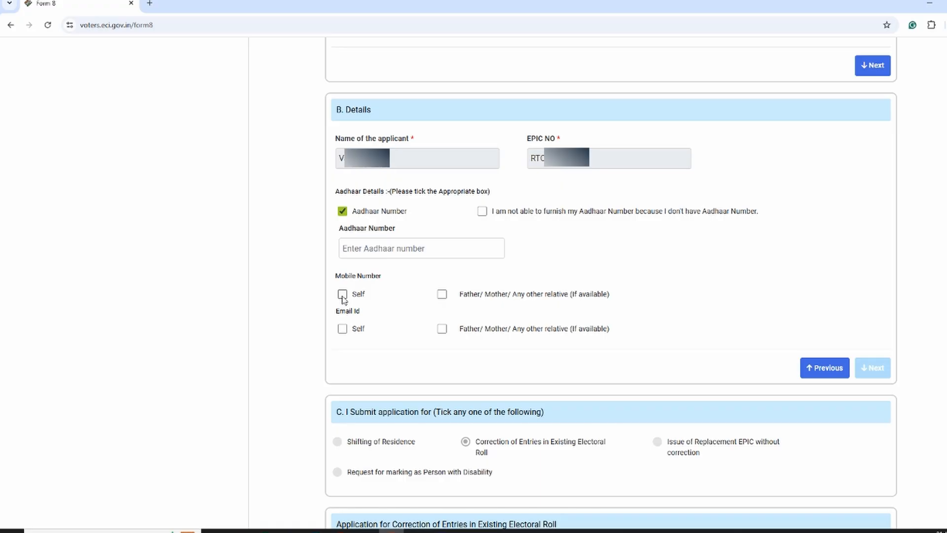
Step: Mark both the mobile number and the email ID as belonging to Father/Mother/Any other relative
click(442, 294)
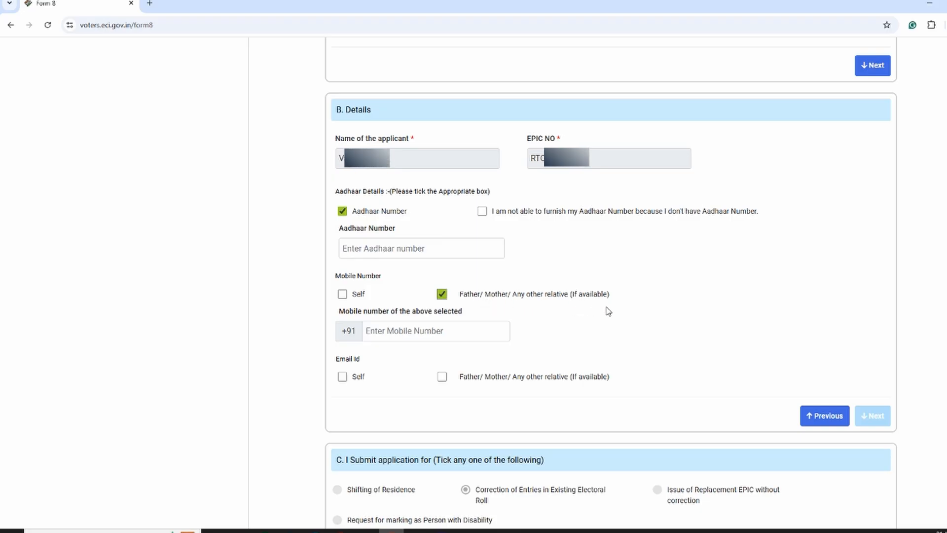
click(428, 337)
click(573, 352)
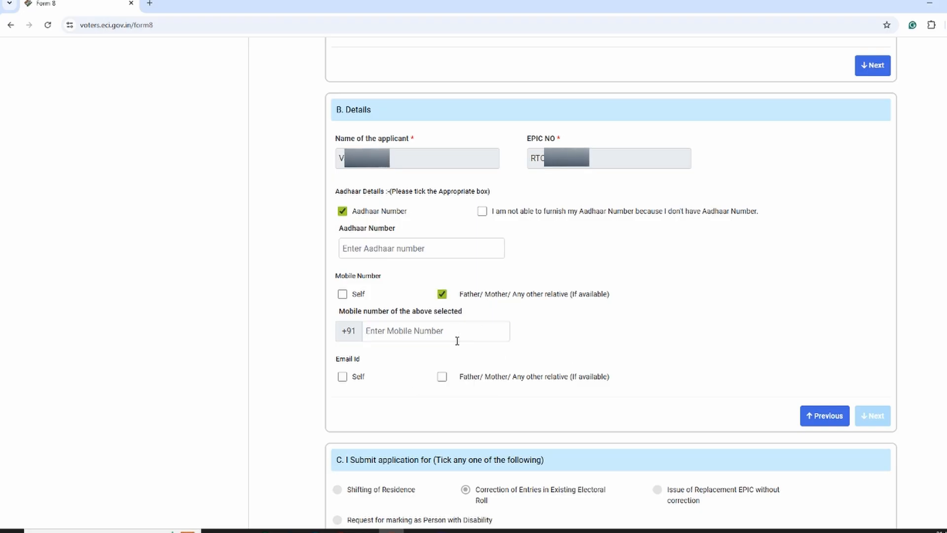
click(442, 379)
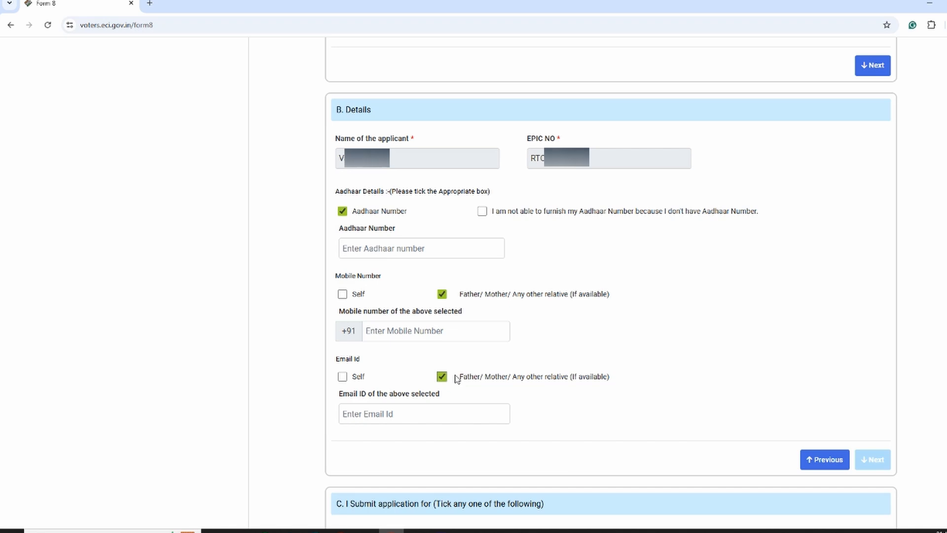
click(364, 414)
click(580, 420)
Step: Select Name, DoB/Age, Address and Mobile Number as the four entries to correct, leaving Gender unselected
scroll(679, 431, down, 6)
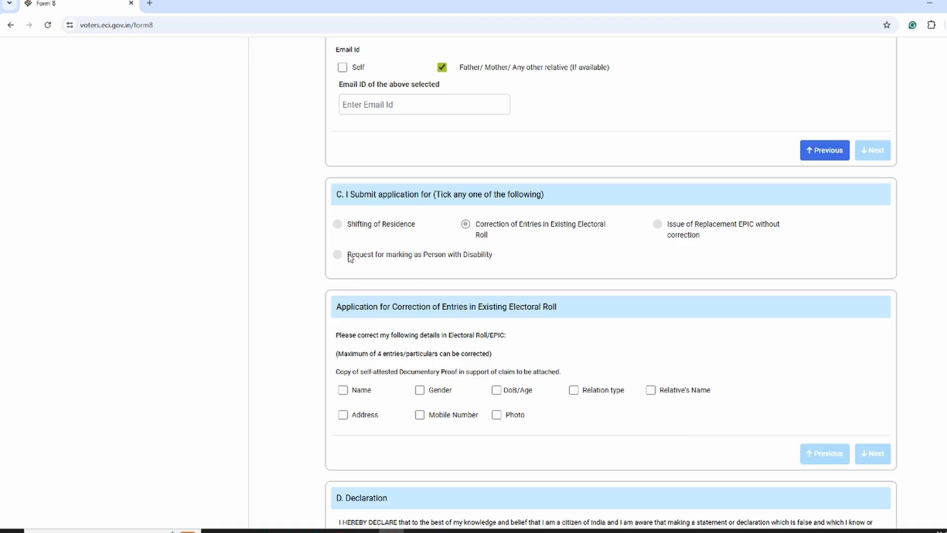
scroll(671, 249, down, 3)
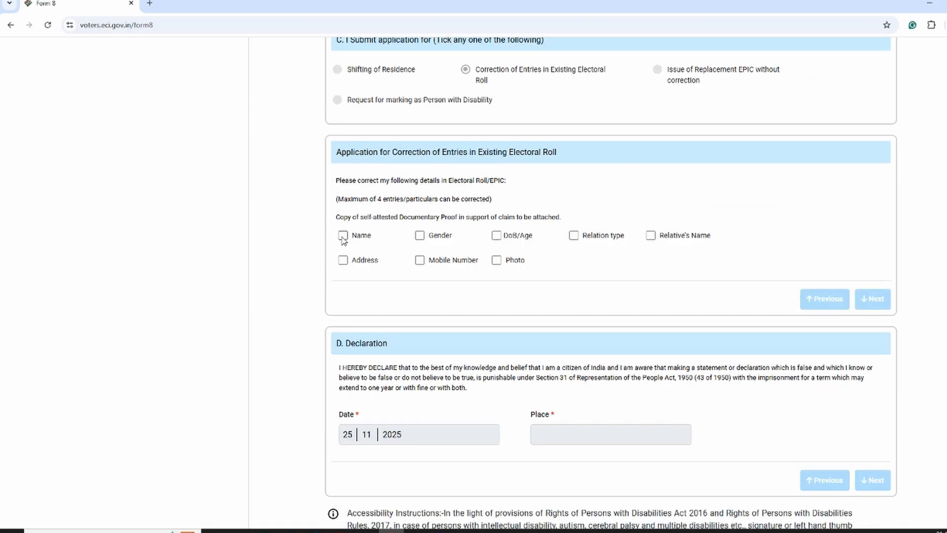
click(343, 236)
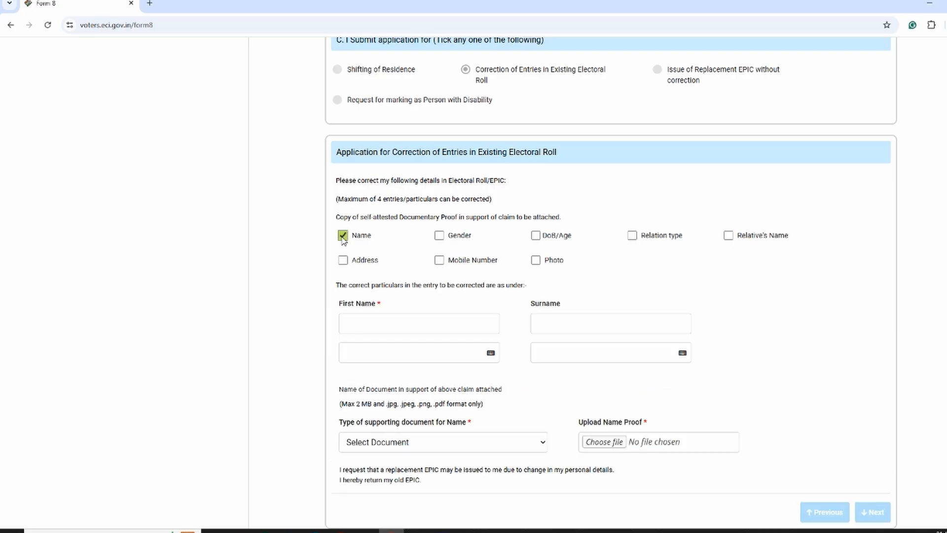
click(439, 235)
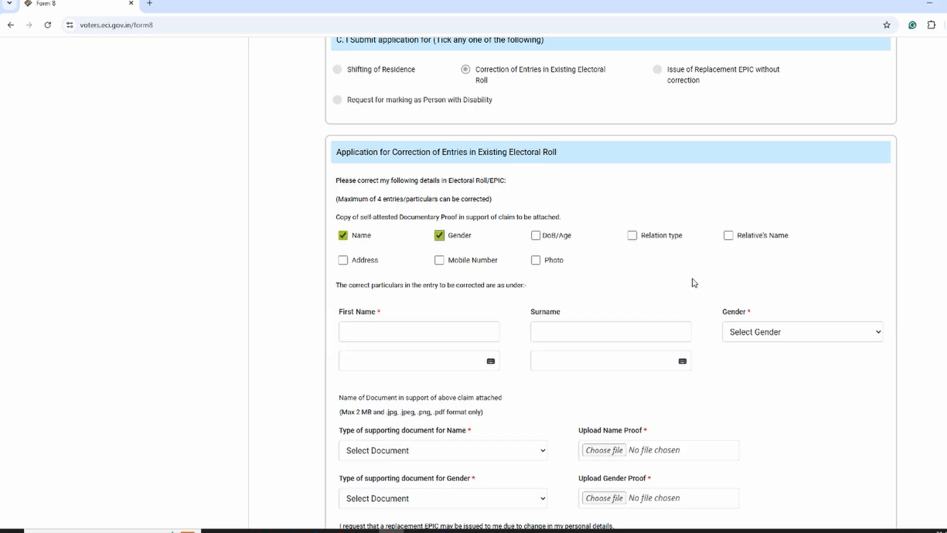
click(440, 235)
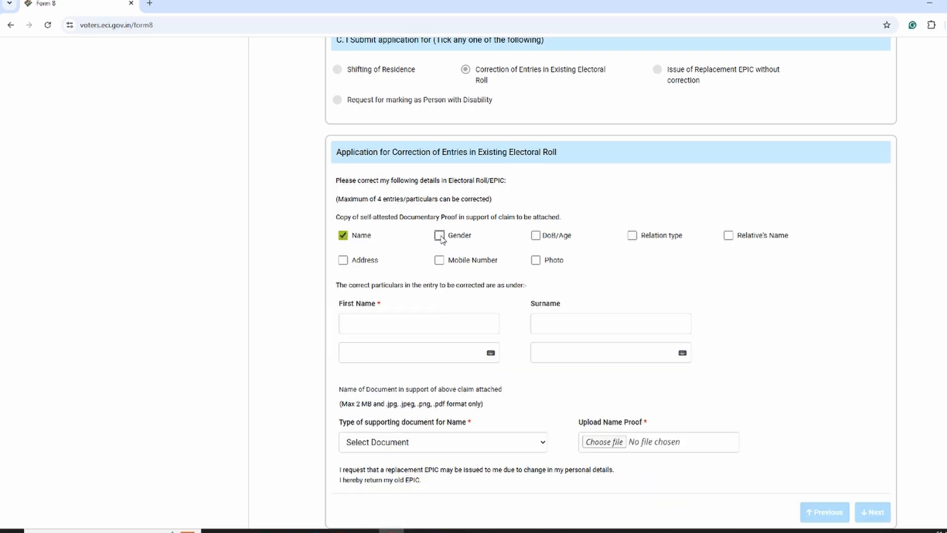
click(536, 237)
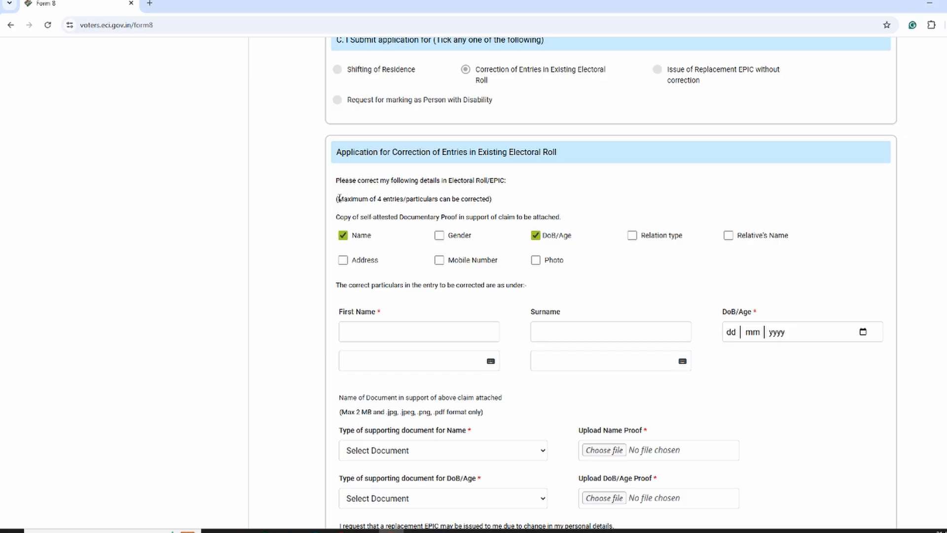
drag(337, 198, 491, 198)
click(367, 198)
click(344, 260)
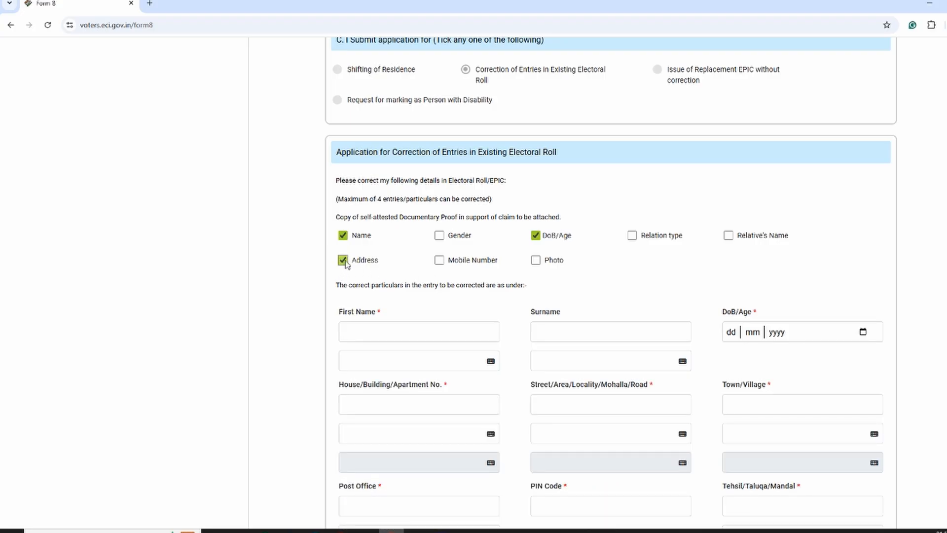
click(440, 261)
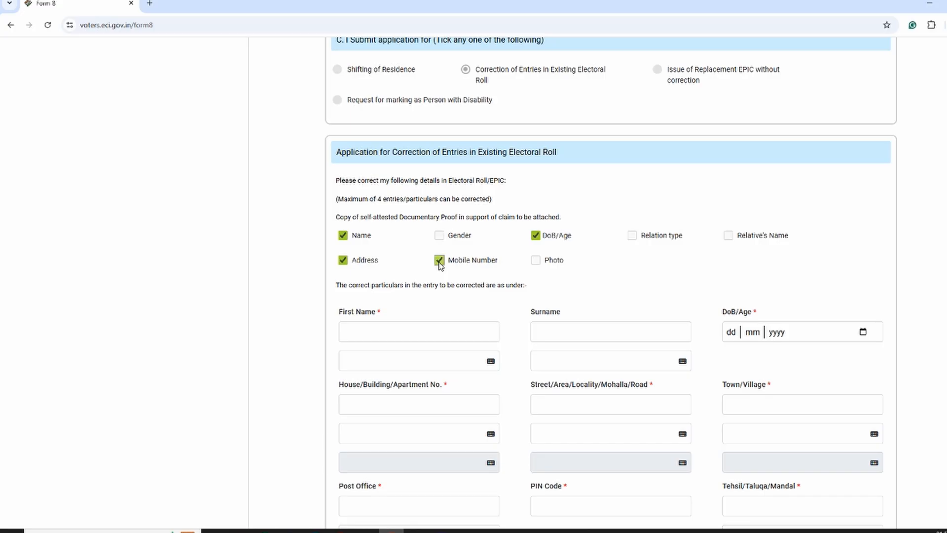
Step: Enter the corrected date of birth in the DoB/Age field
scroll(505, 297, down, 2)
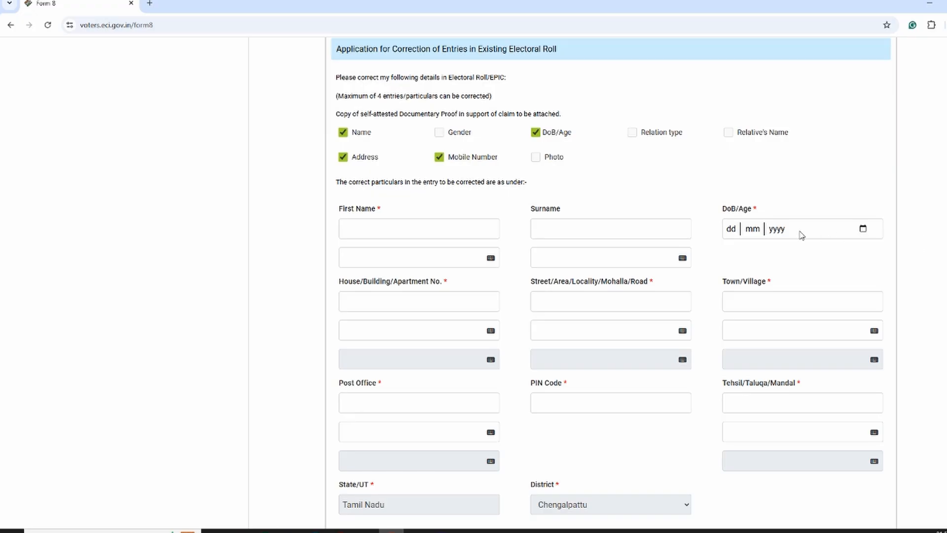
click(743, 234)
click(863, 229)
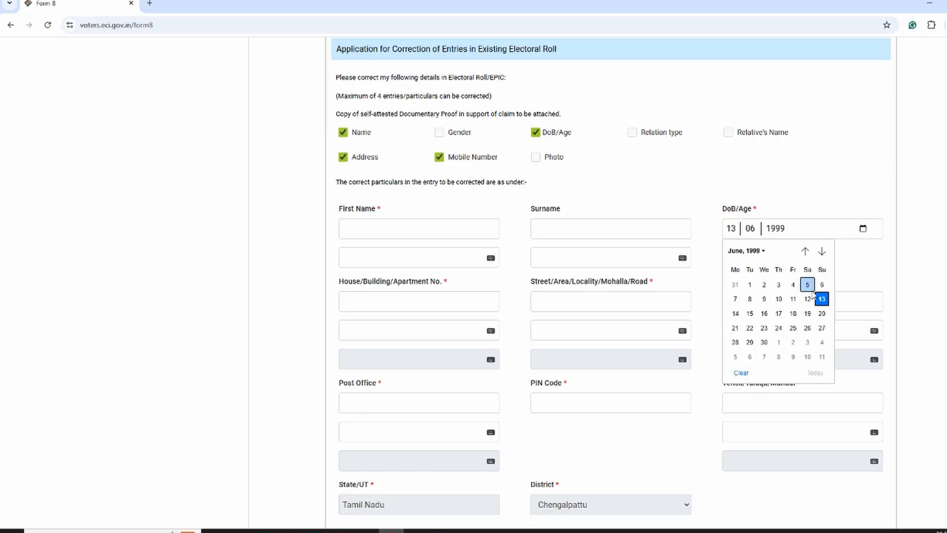
click(882, 269)
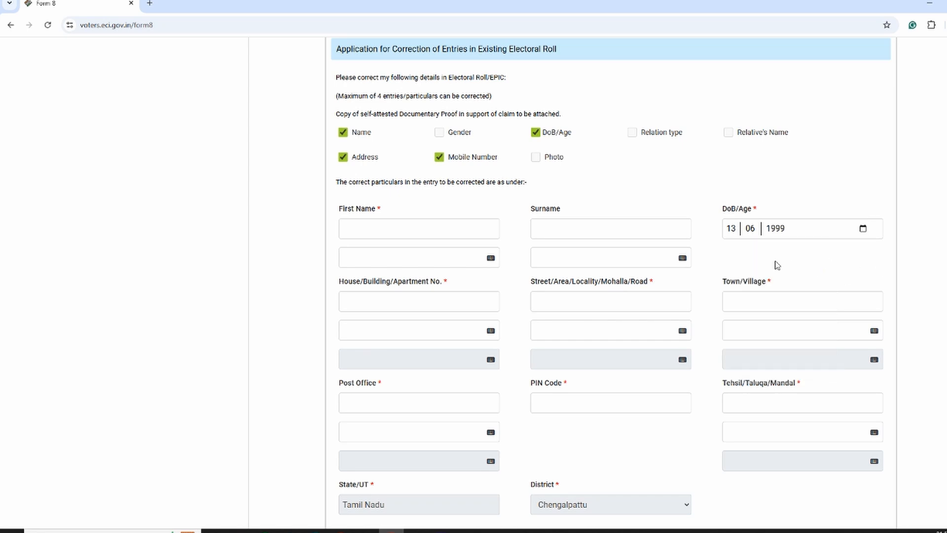
Step: Fill in the corrected first name in English and Tamil, and check the on-screen Tamil keyboard for that field
click(410, 233)
text(HJH)
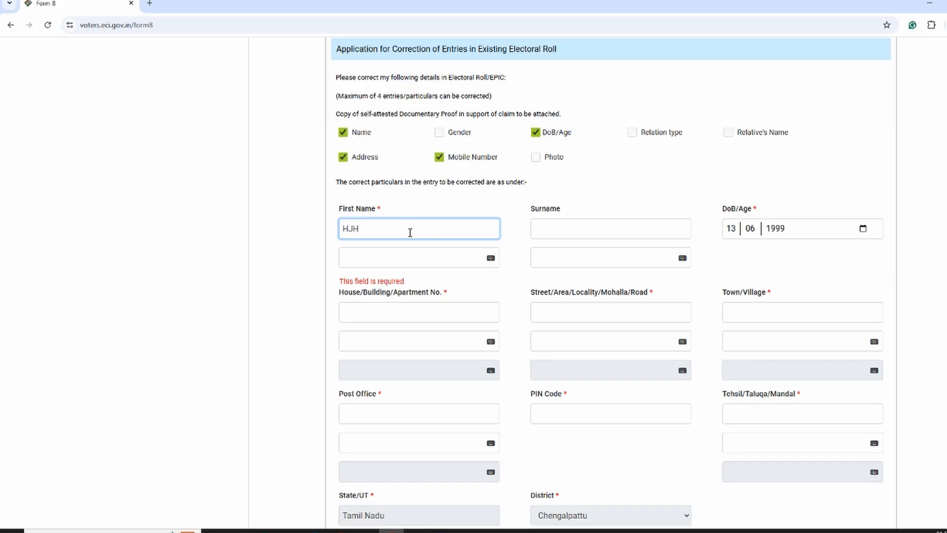
click(522, 280)
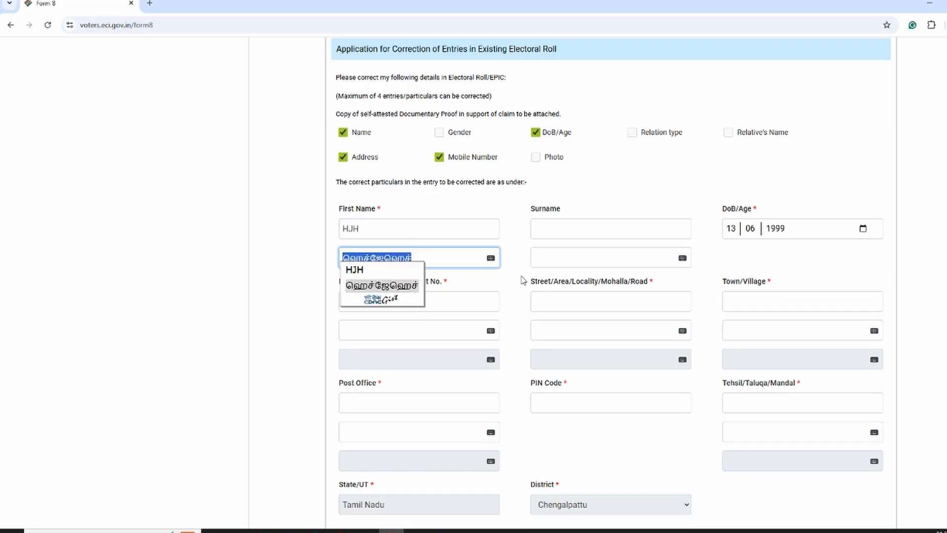
click(490, 257)
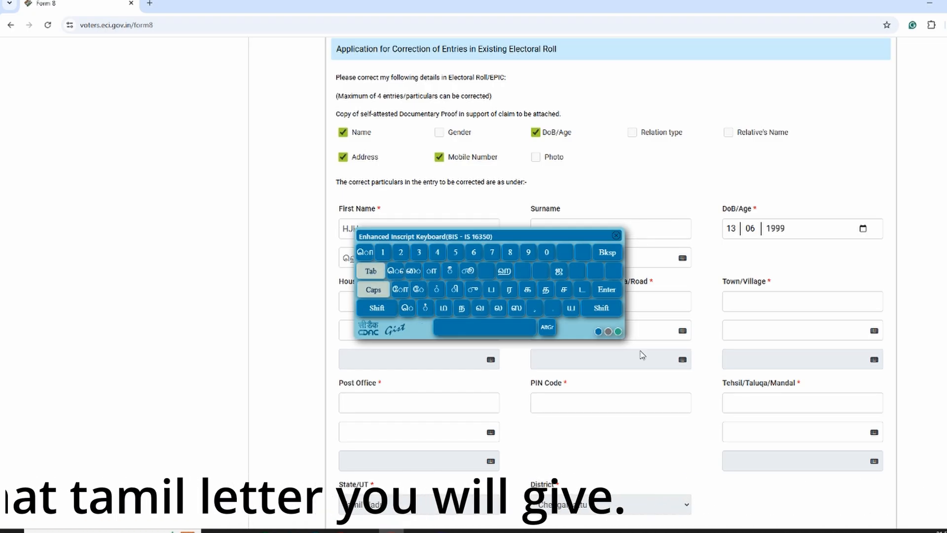
click(422, 303)
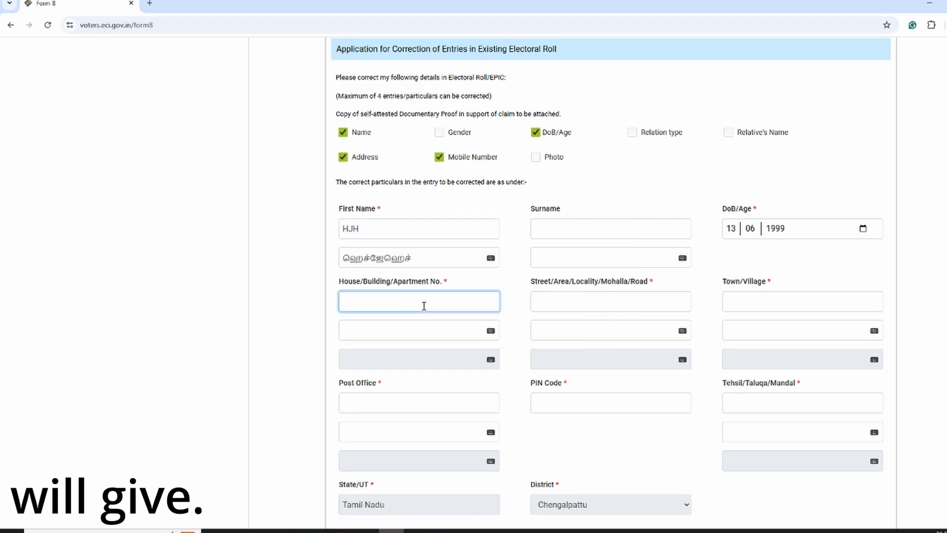
Step: Go through the required address fields: house number, street, town, post office, PIN code and tehsil
click(568, 302)
click(405, 303)
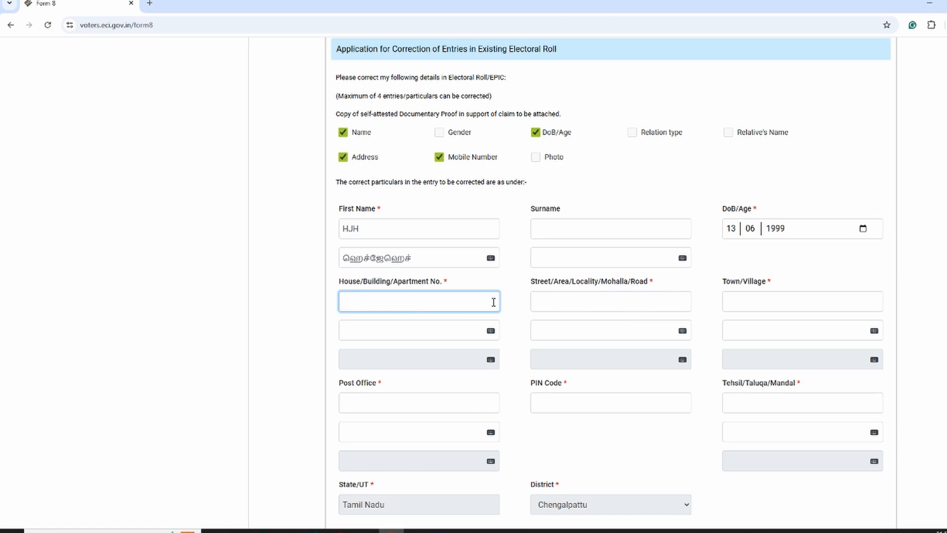
click(552, 303)
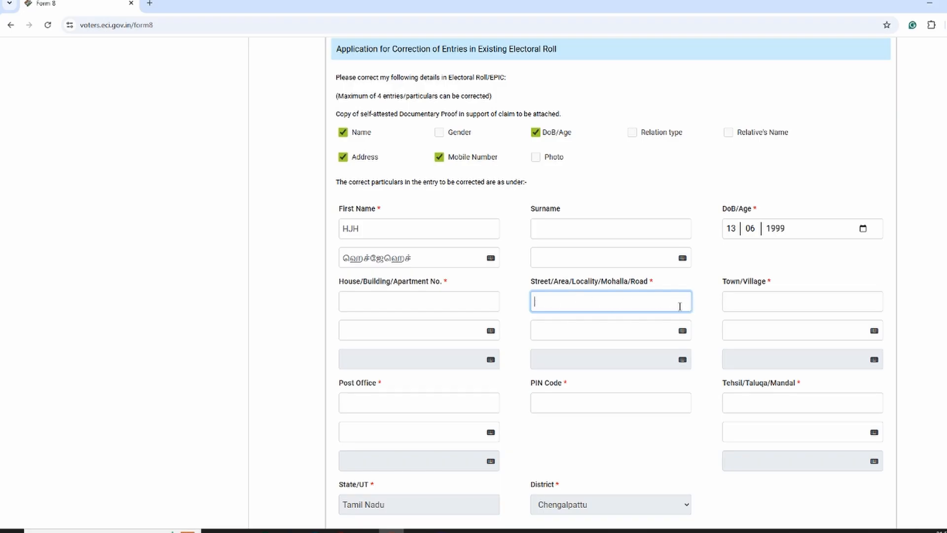
click(763, 303)
click(362, 402)
click(685, 404)
click(795, 394)
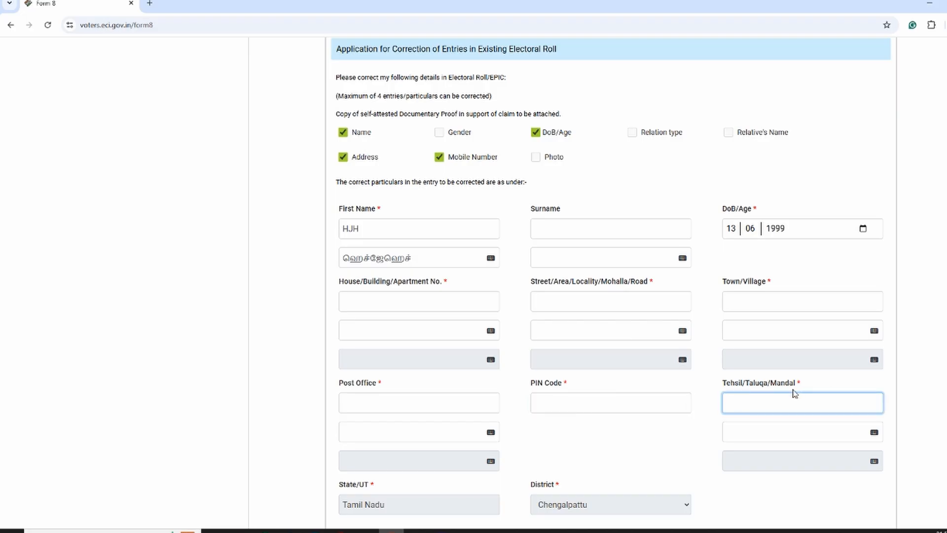
scroll(814, 407, down, 2)
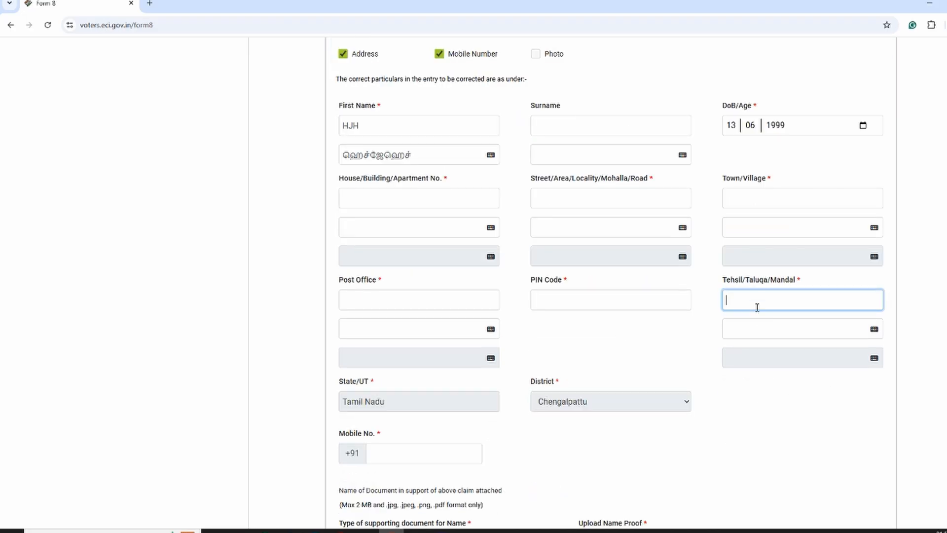
click(346, 303)
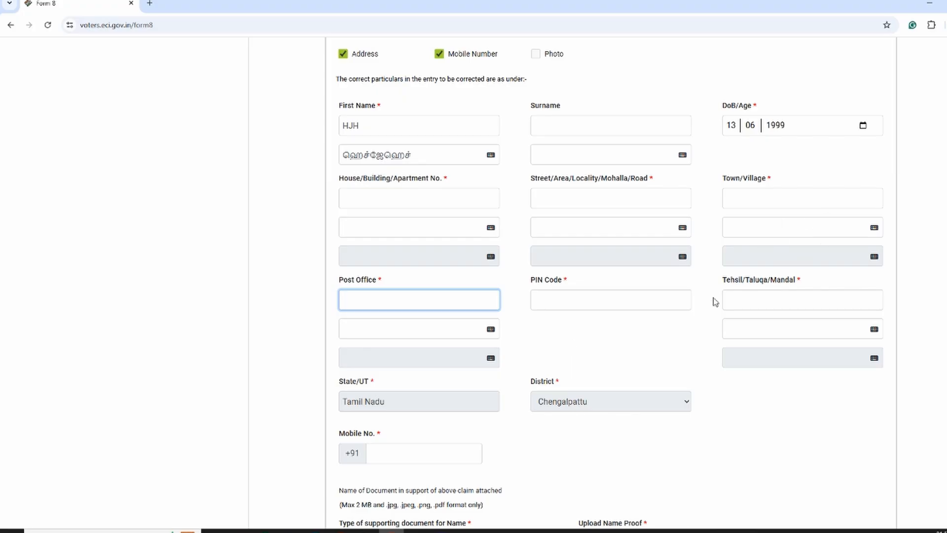
Step: Choose Aadhaar Card as the supporting document type for Name, DoB/Age and Address
scroll(382, 401, down, 1)
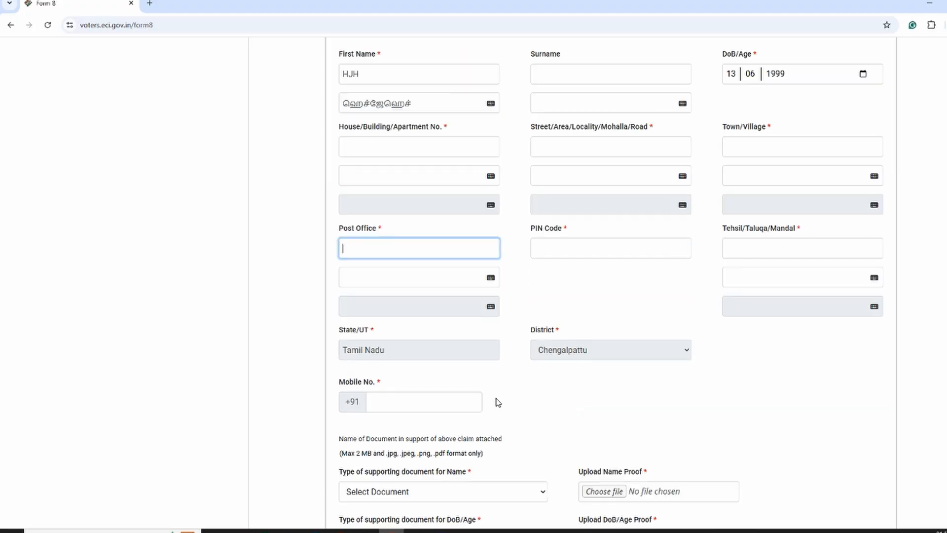
scroll(496, 401, down, 2)
scroll(800, 380, down, 1)
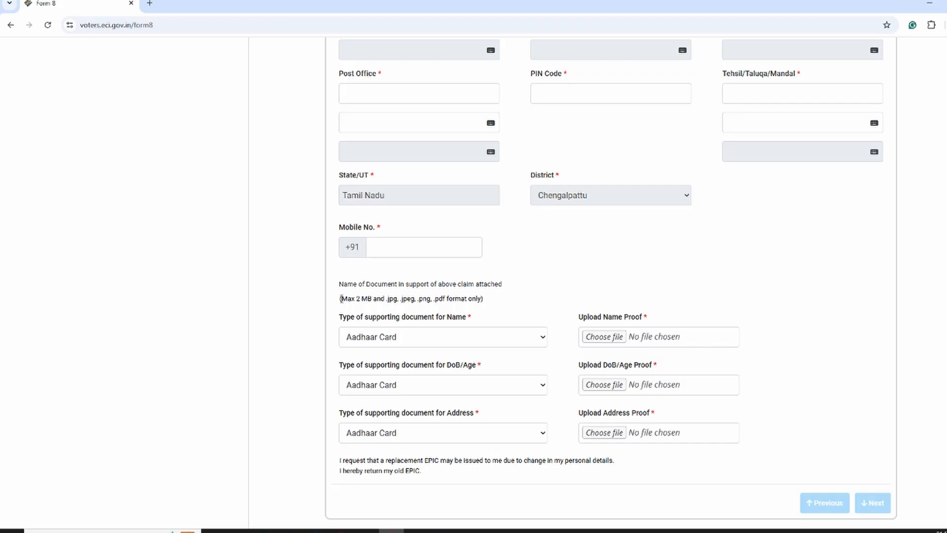
Step: Check the file size and format limits and the supporting document fields for Name, DoB/Age and Address
drag(340, 299, 430, 298)
drag(441, 300, 471, 301)
click(499, 306)
click(567, 346)
drag(476, 316, 415, 318)
drag(482, 365, 438, 366)
drag(496, 418, 399, 412)
Step: Review the corrected particulars, including the name, date of birth, address and mobile number fields
scroll(563, 401, up, 5)
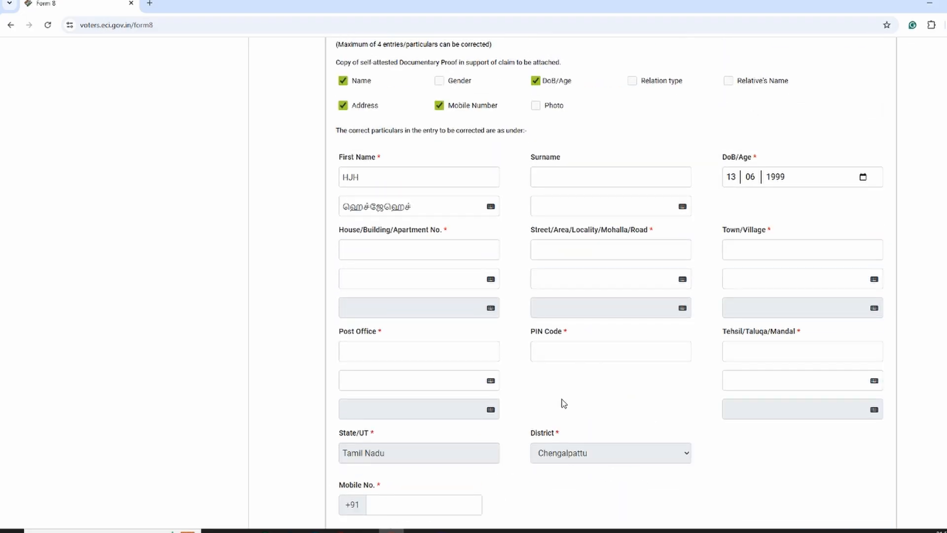
scroll(562, 401, down, 6)
scroll(409, 202, up, 1)
click(428, 246)
click(543, 272)
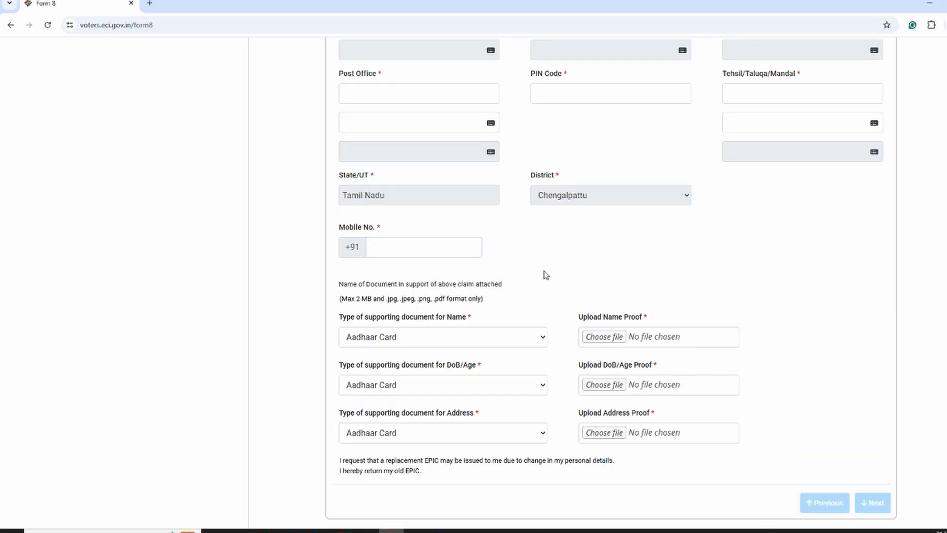
Step: Examine the declaration's date and place fields, the captcha and the submission options at the end of Form 8
scroll(848, 443, down, 6)
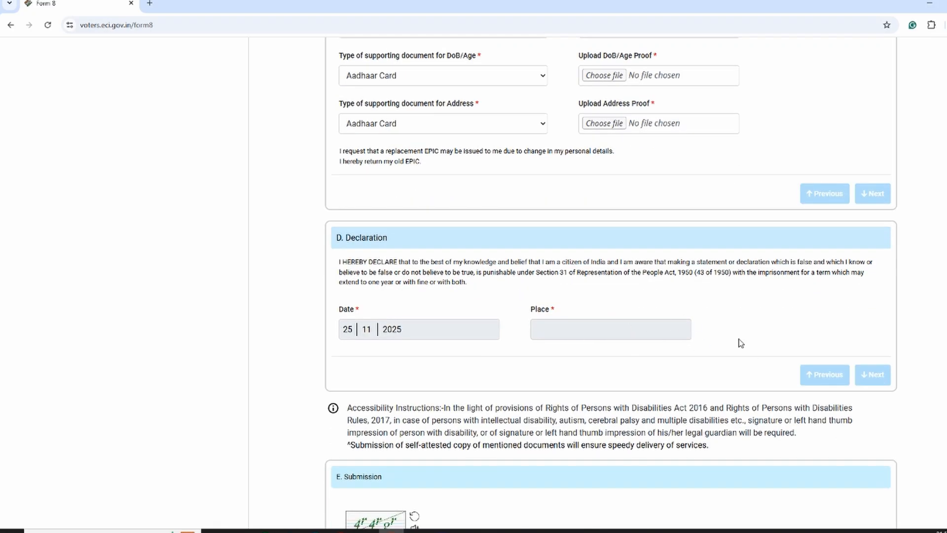
scroll(744, 333, down, 3)
scroll(905, 186, up, 3)
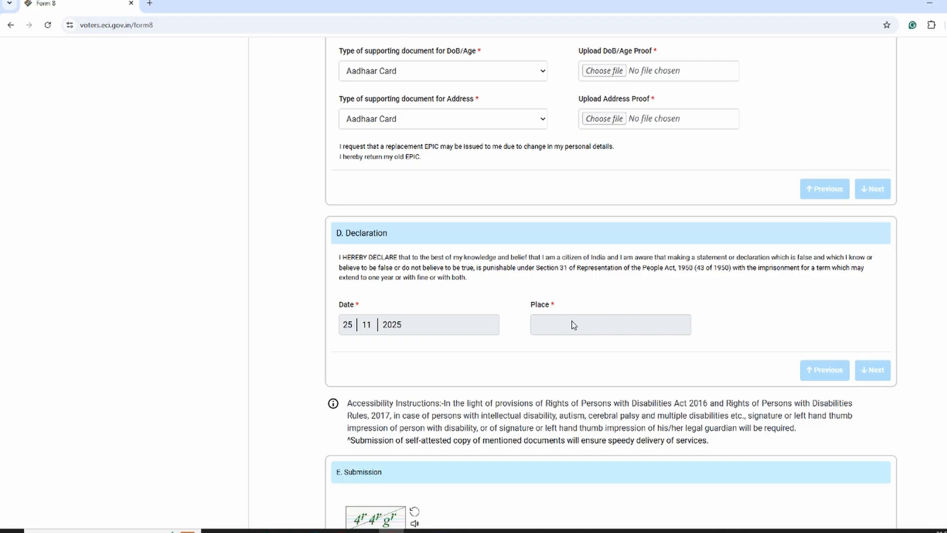
scroll(752, 285, down, 1)
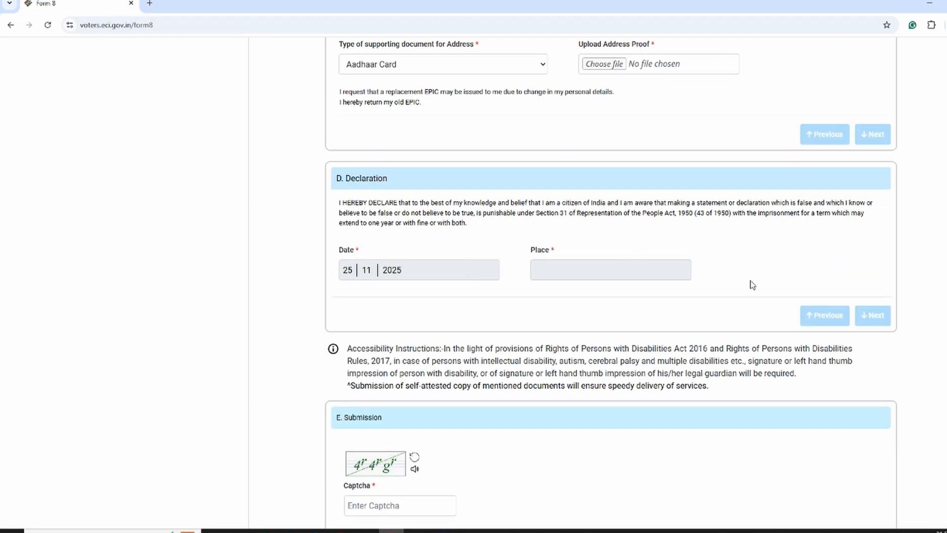
scroll(752, 285, down, 3)
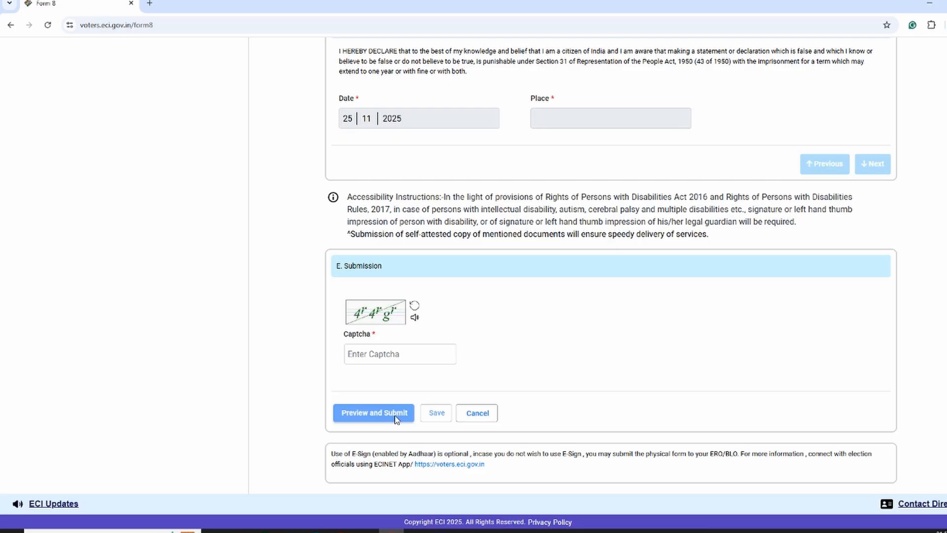
click(918, 451)
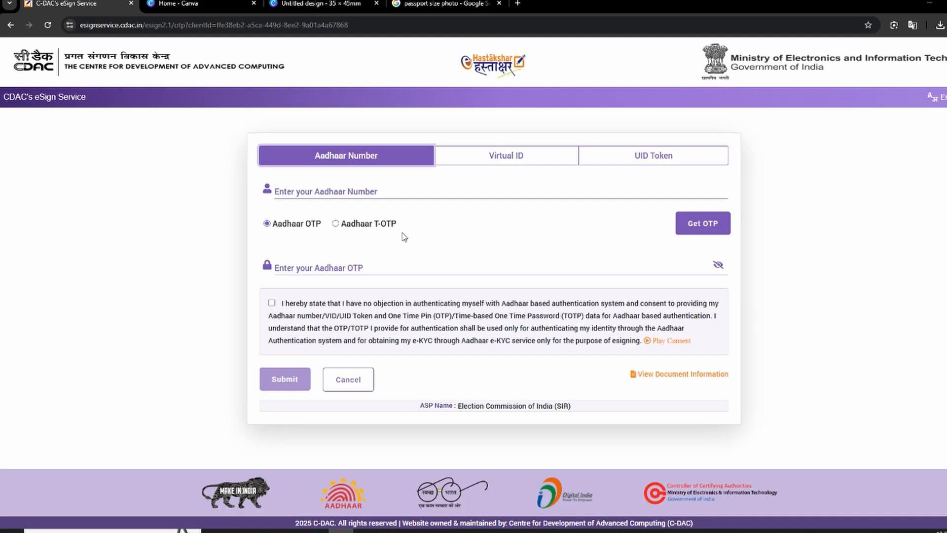
Step: Authenticate on C-DAC's eSign Service with the Aadhaar number and the requested Aadhaar OTP, accept the consent statement, and submit
click(337, 191)
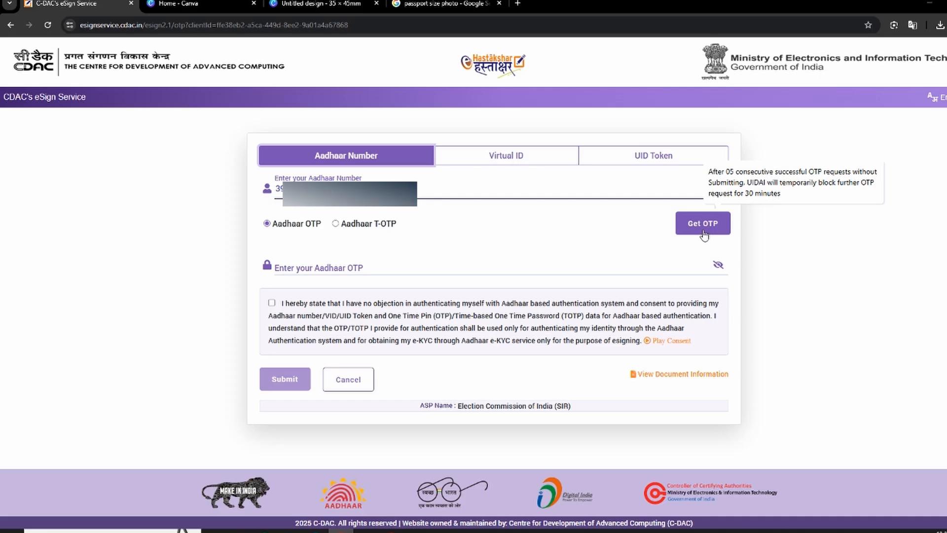
click(703, 232)
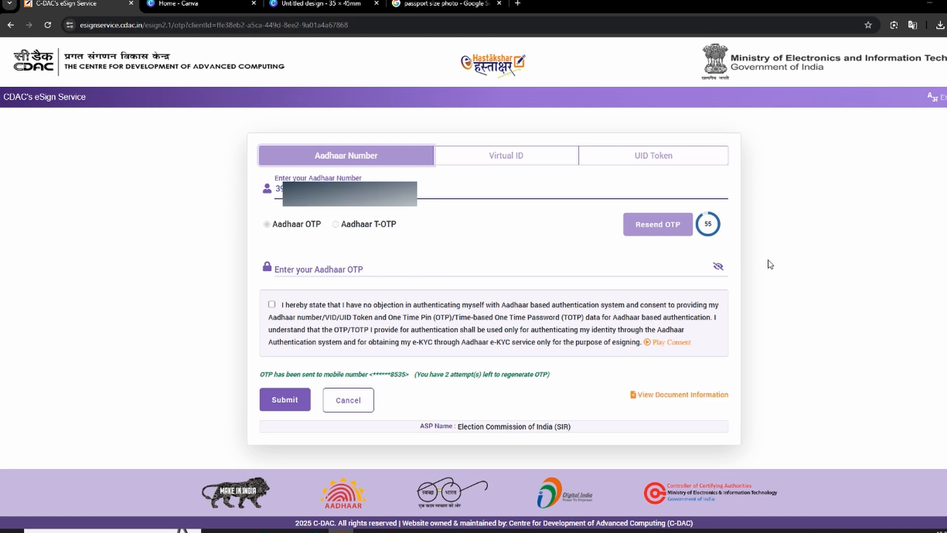
click(272, 304)
click(333, 269)
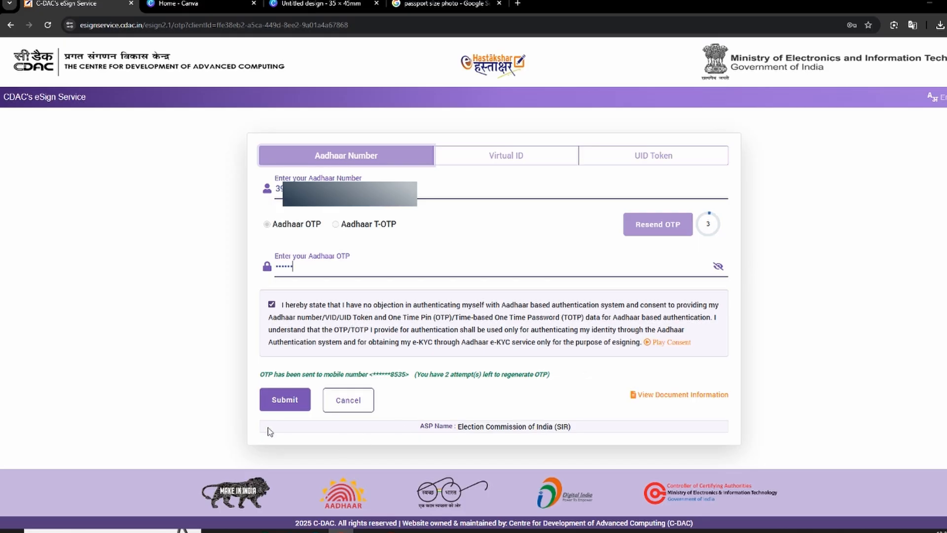
click(273, 401)
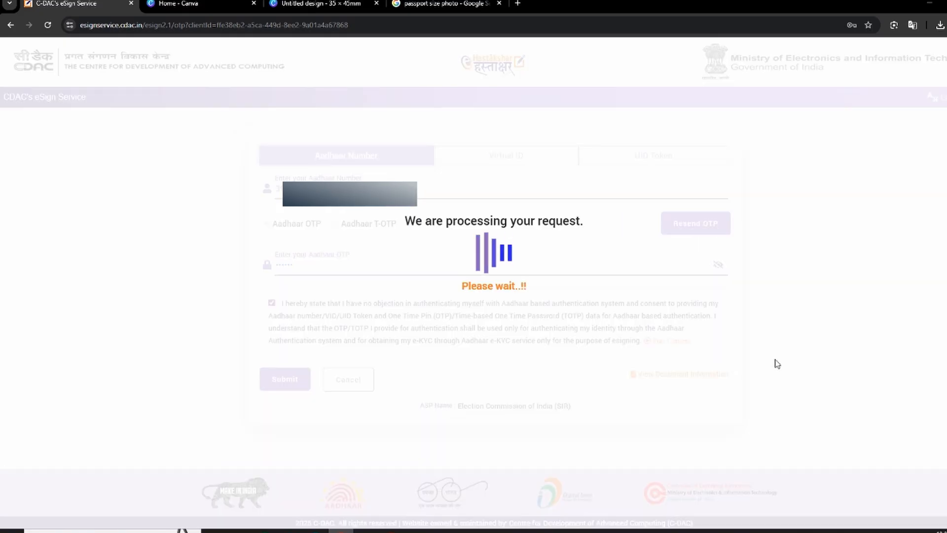